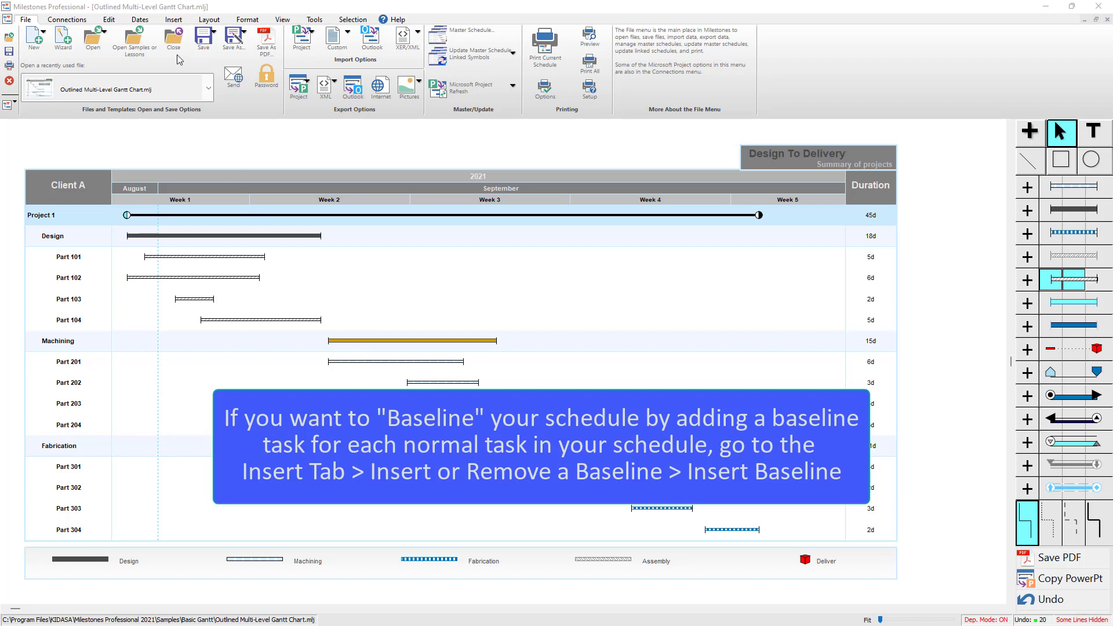
- Choose Insert a Baseline from Insert or Remove a Baseline on the Insert tab
click(173, 21)
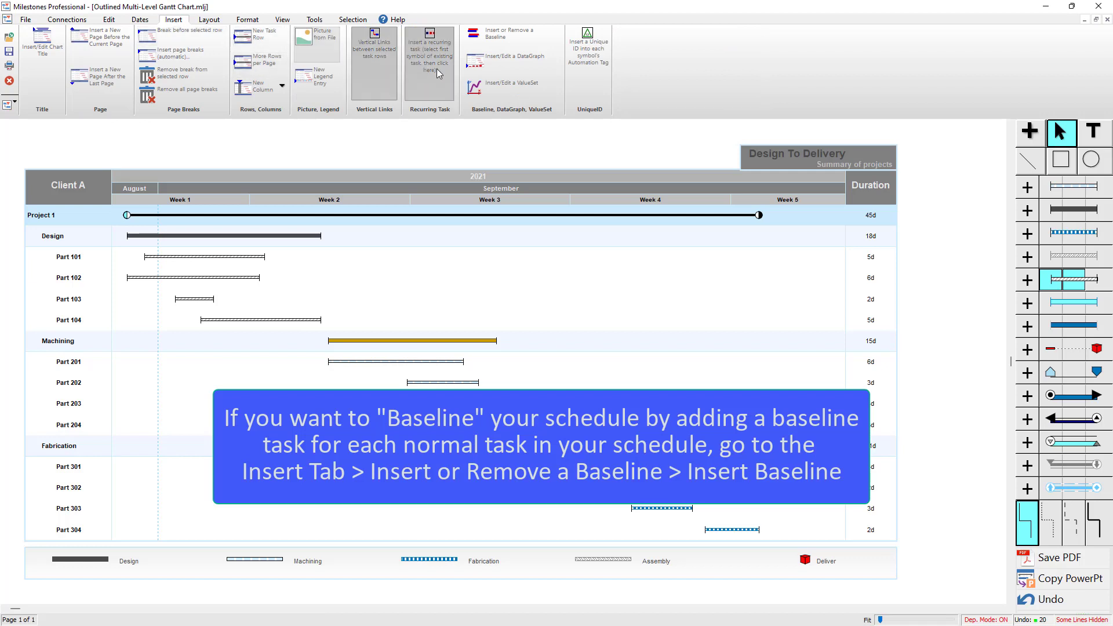
click(534, 38)
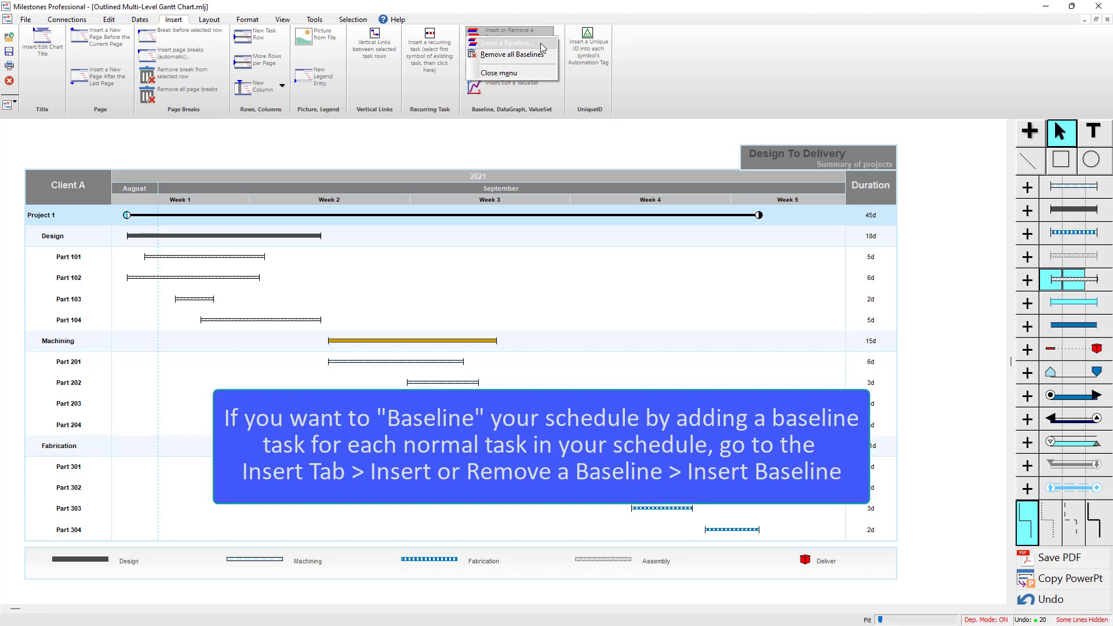
click(541, 44)
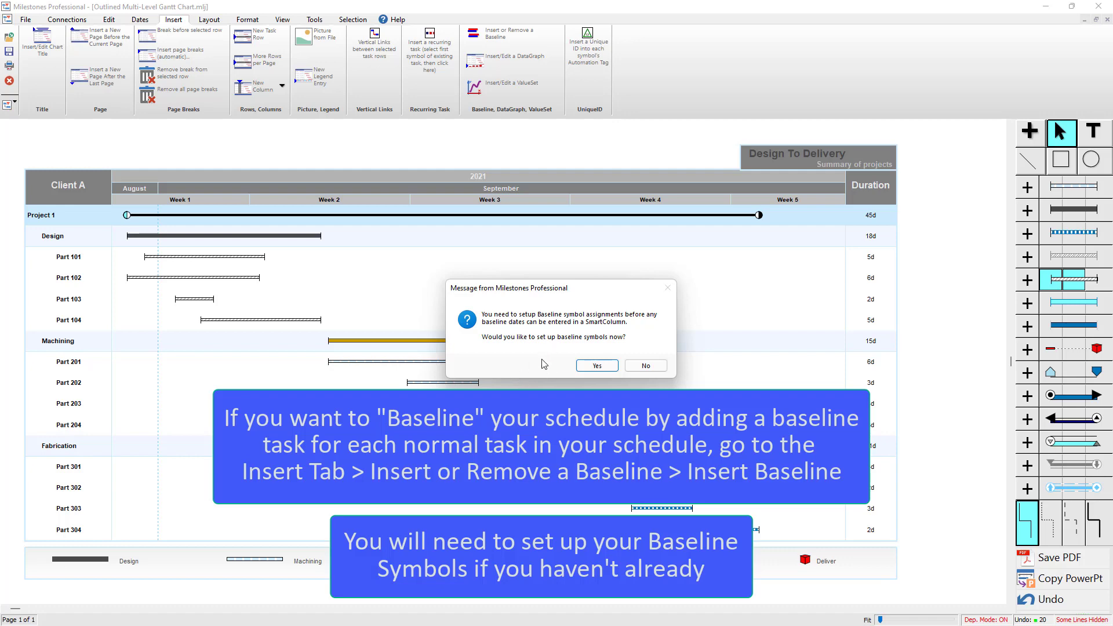
- Accept symbol setup and give task baselines Baseline Symbol start and end with a solid blue bar
click(596, 366)
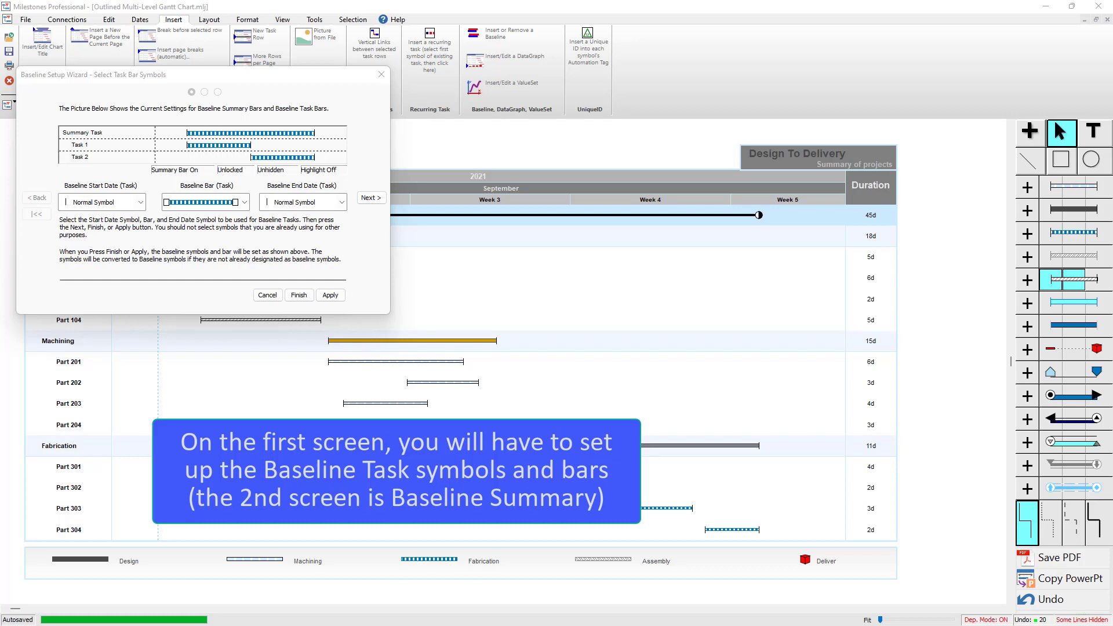
click(140, 202)
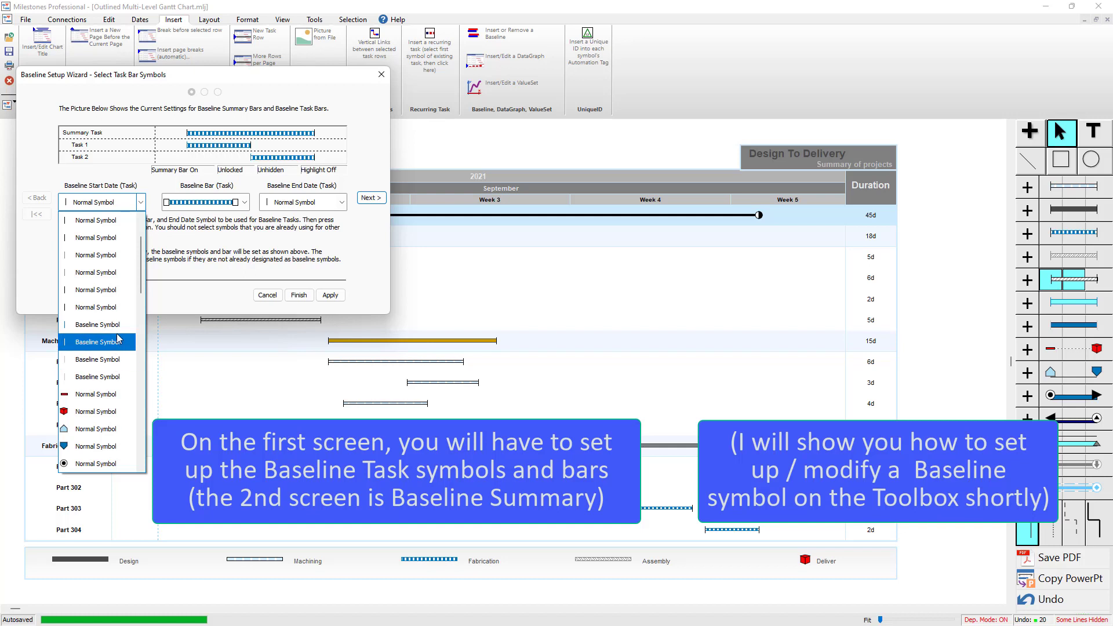
click(102, 365)
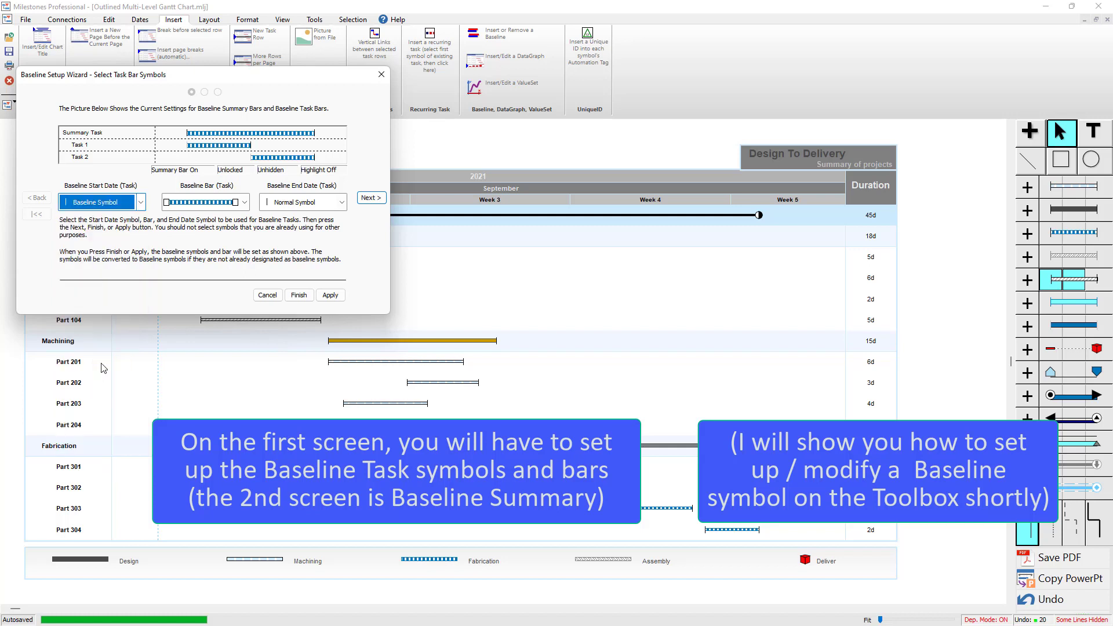
click(344, 203)
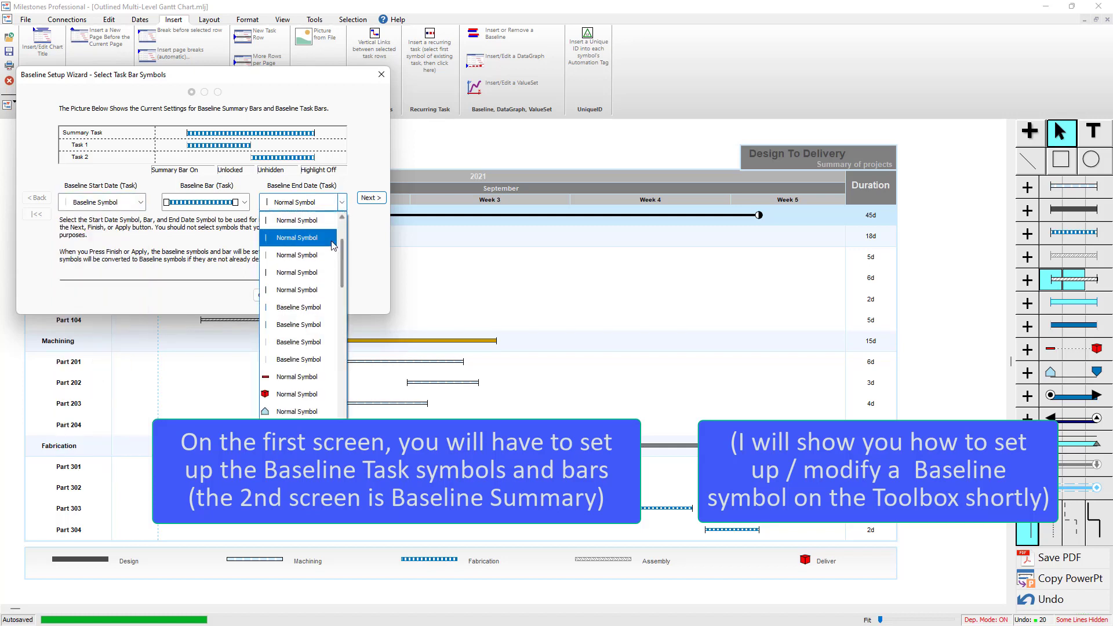
click(308, 361)
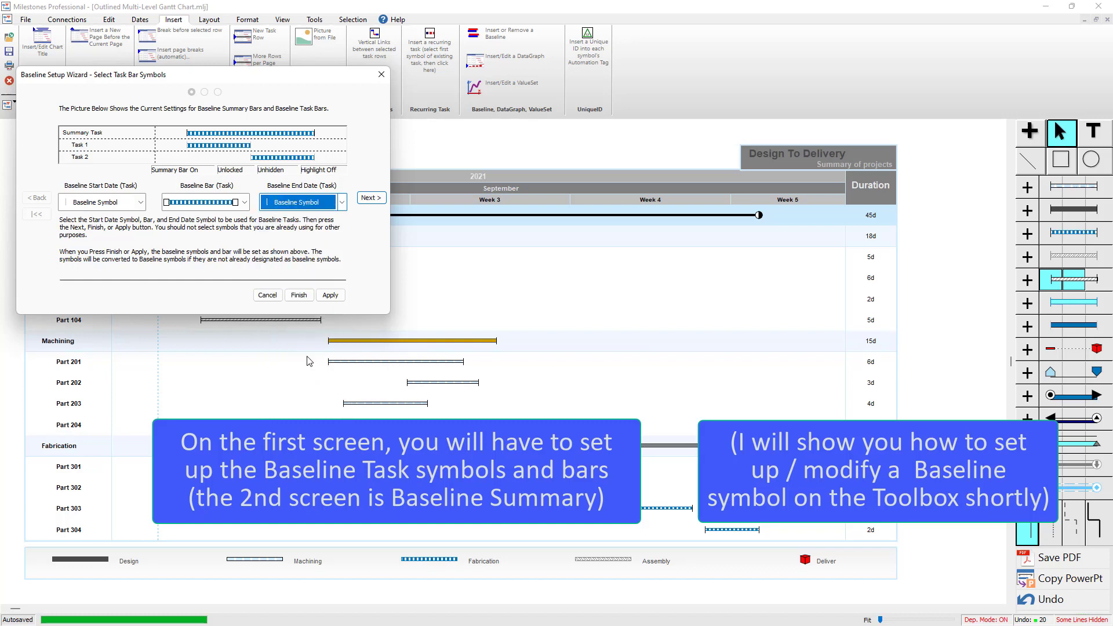
click(235, 210)
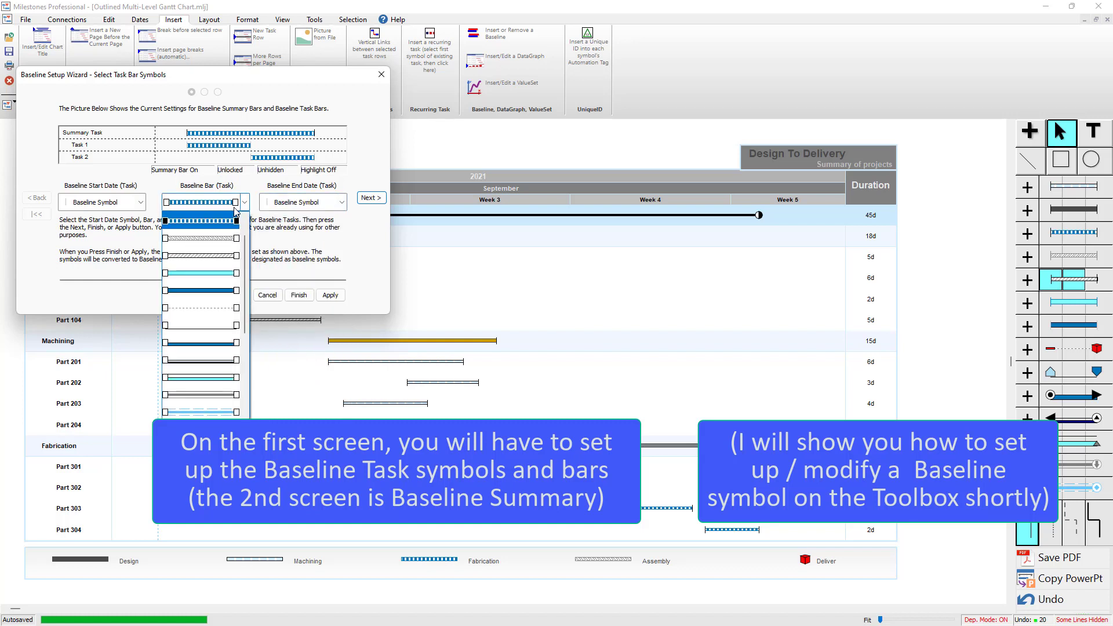
click(219, 296)
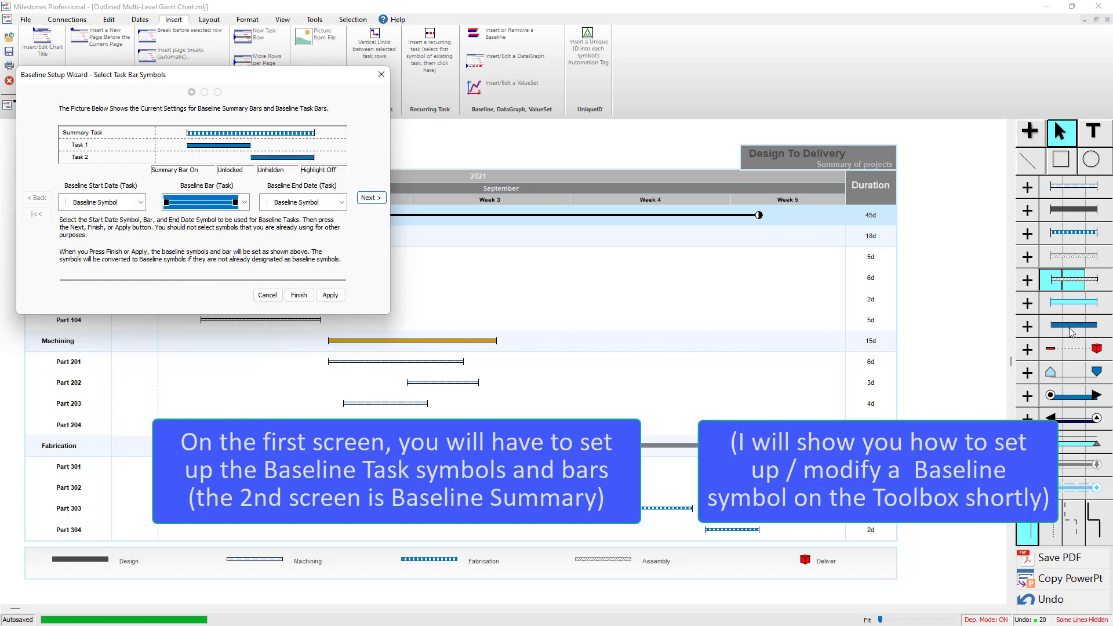
- Give summary baselines Baseline Symbol start and end with a light-blue bar, leaving lock/hide/highlight unchecked
click(371, 199)
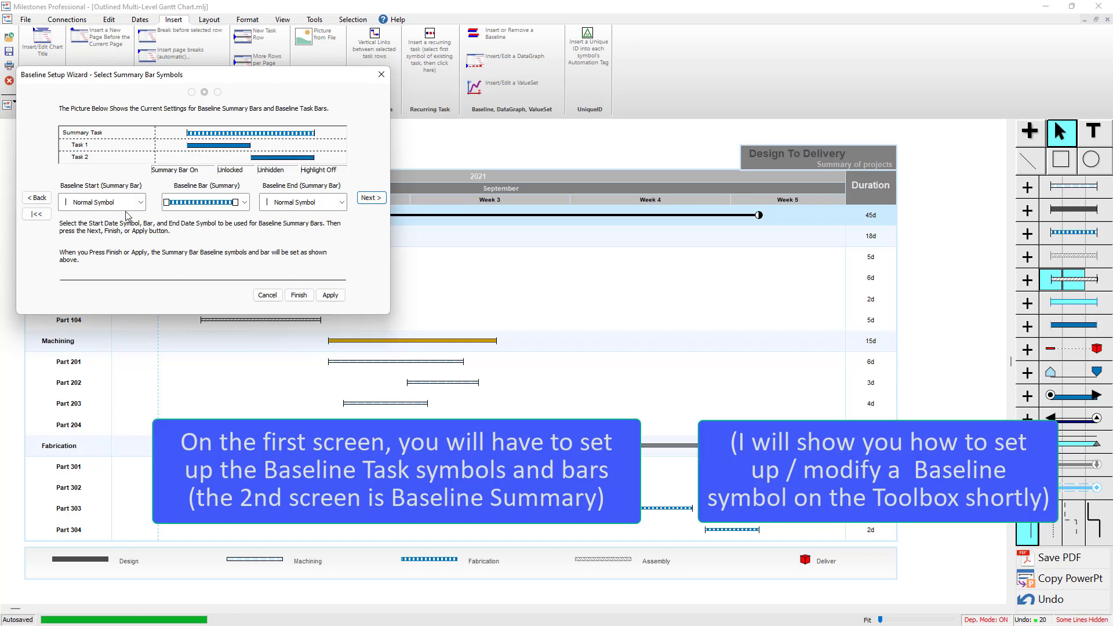
click(140, 204)
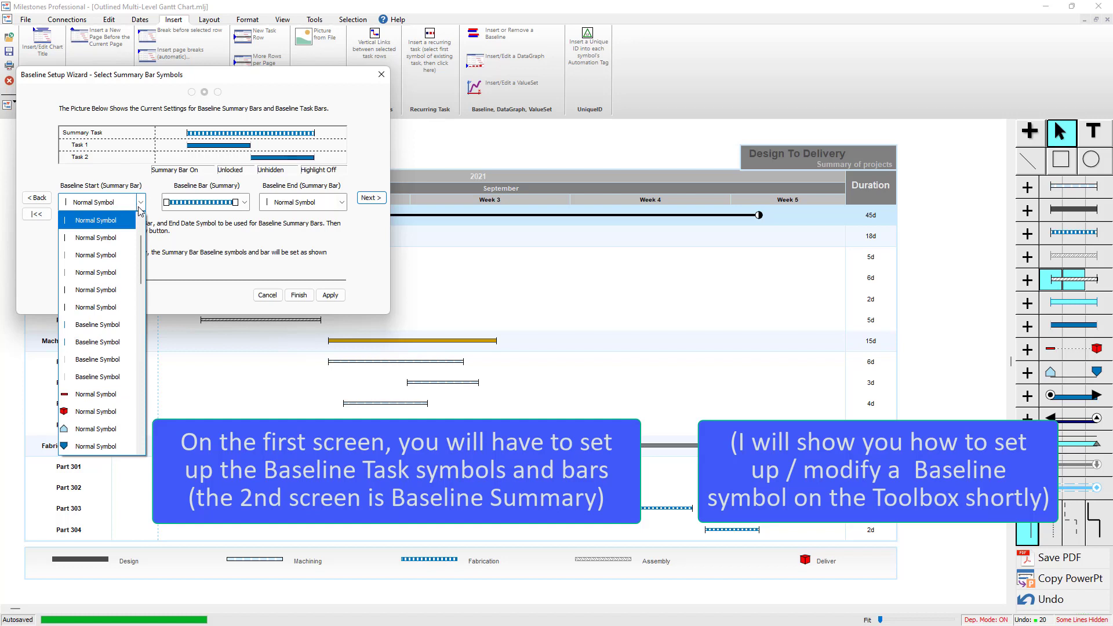
click(103, 324)
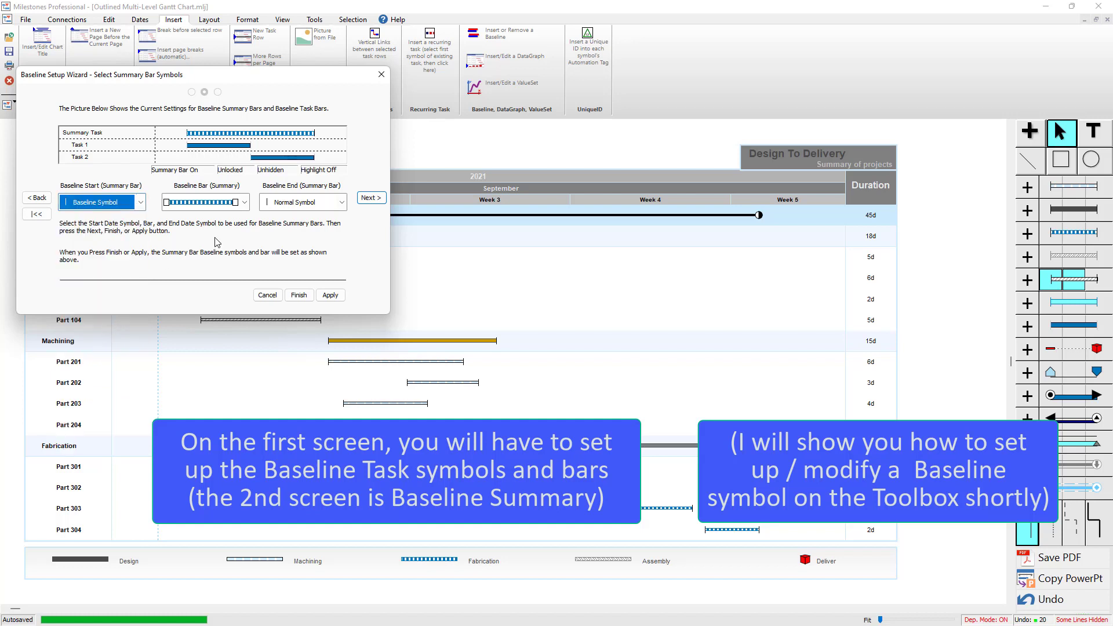
click(311, 203)
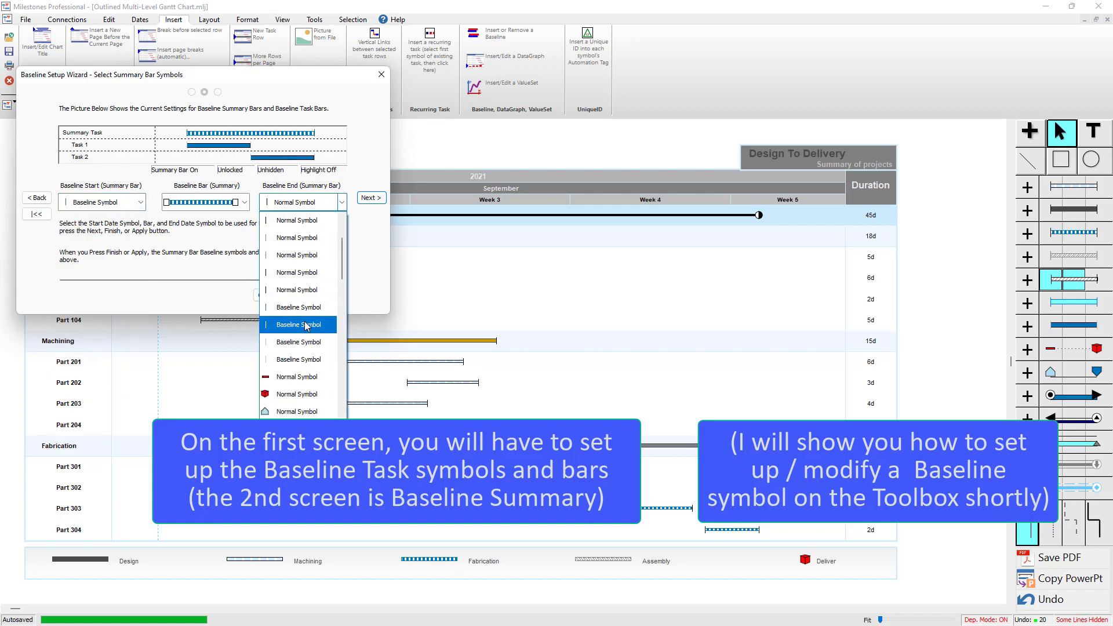
click(306, 326)
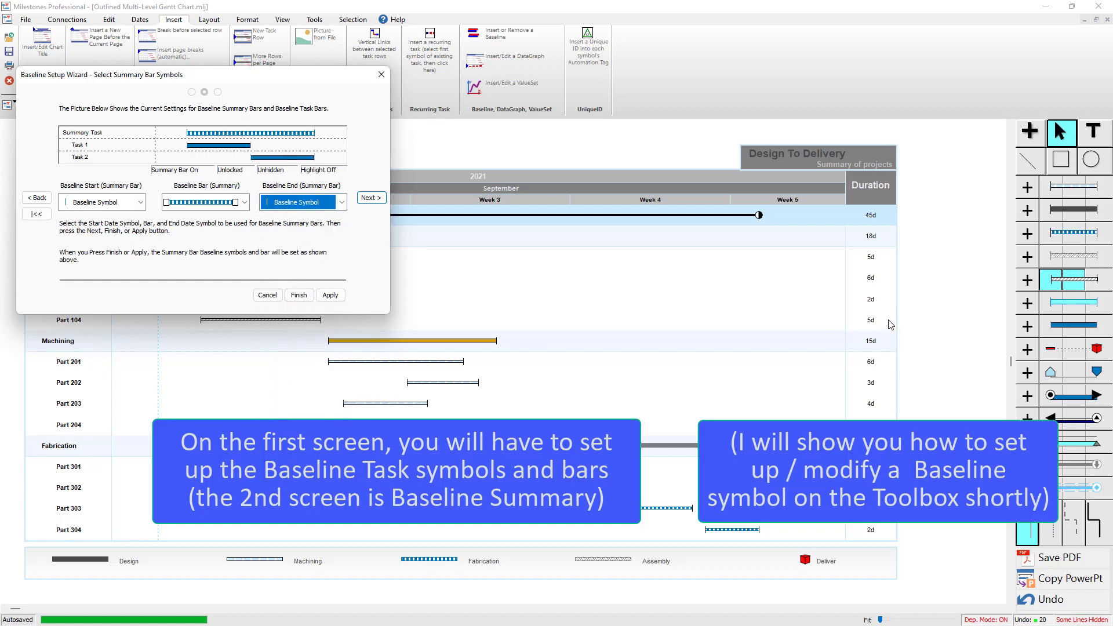
click(210, 204)
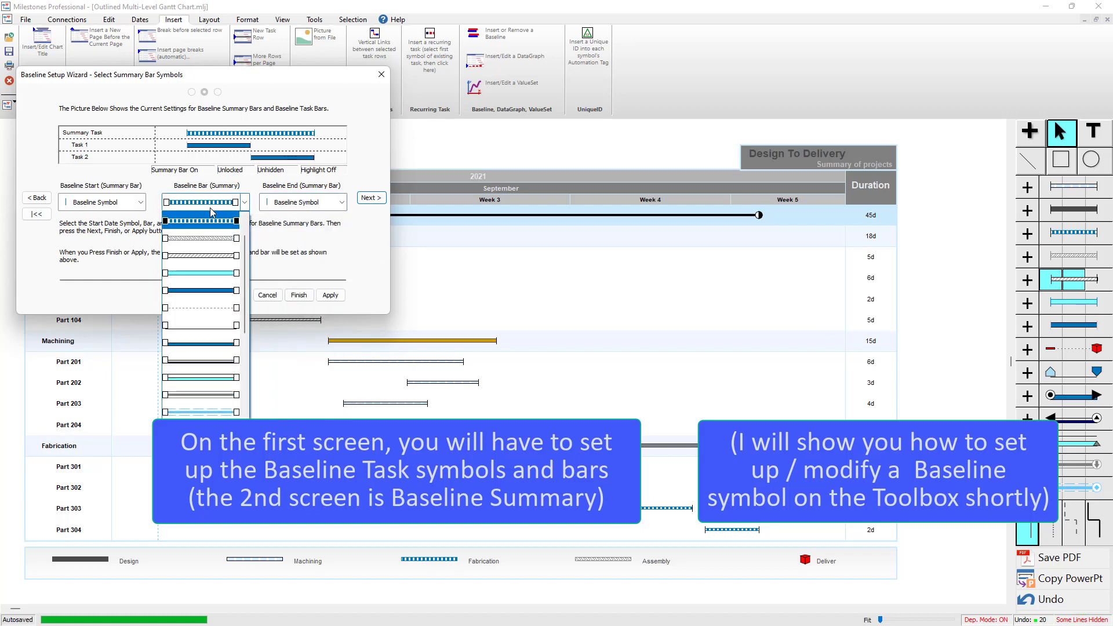
click(201, 276)
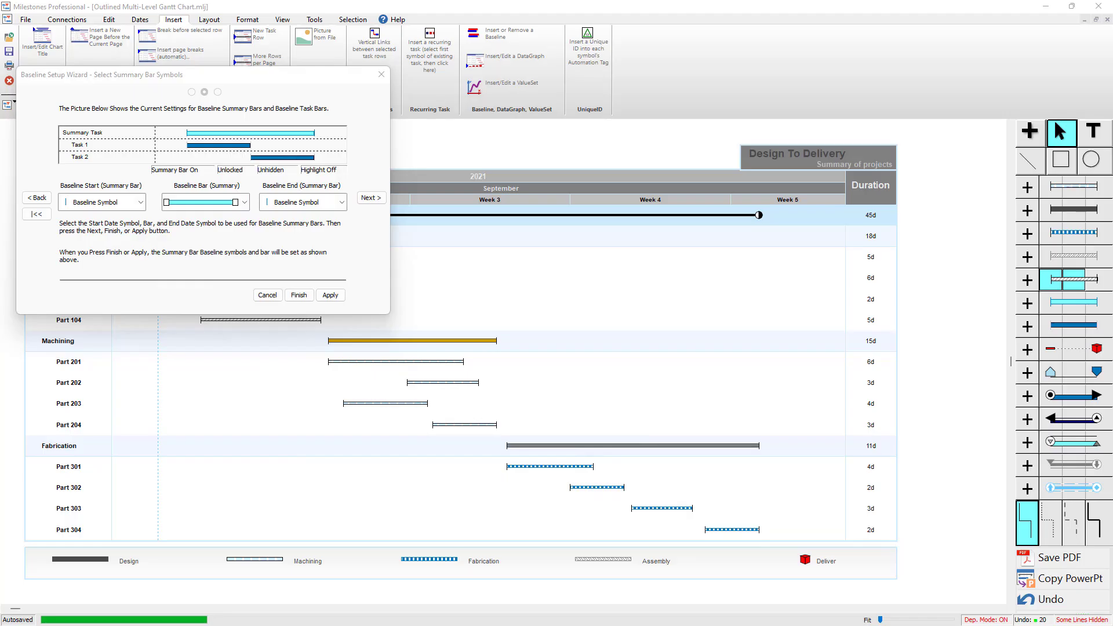
click(380, 200)
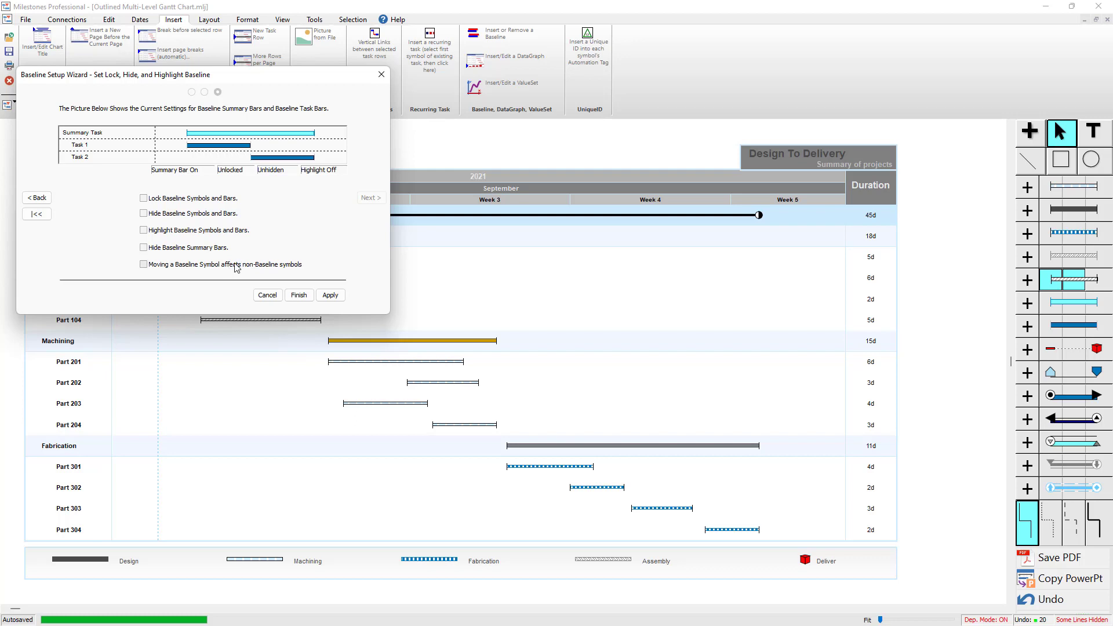
- Finish the wizard and insert baselines for every task, aligned '1 level down'
click(300, 295)
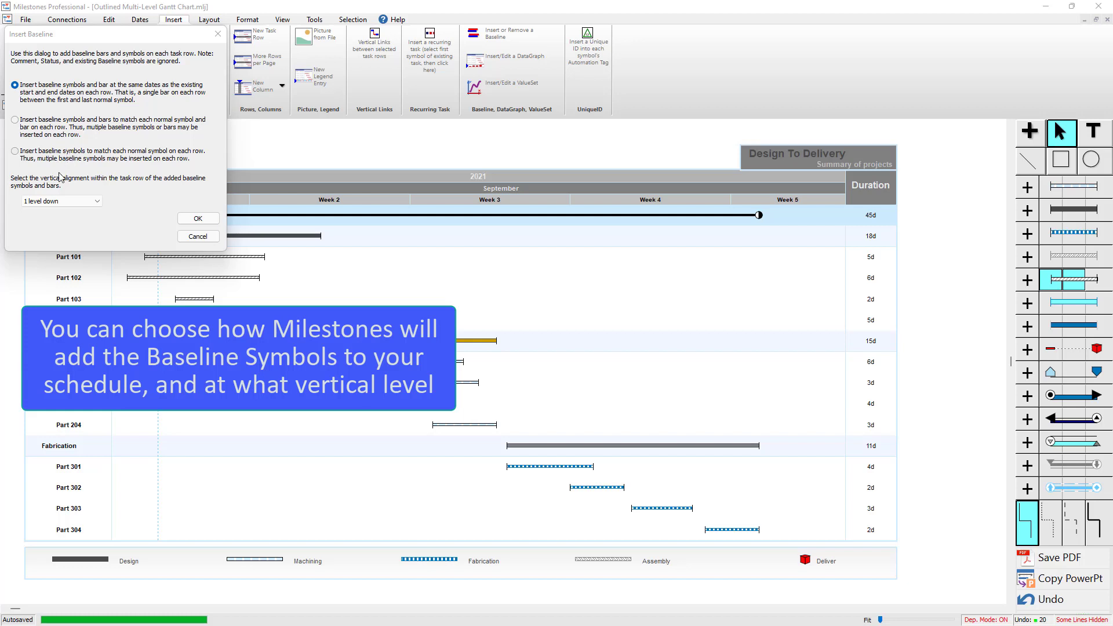
click(97, 202)
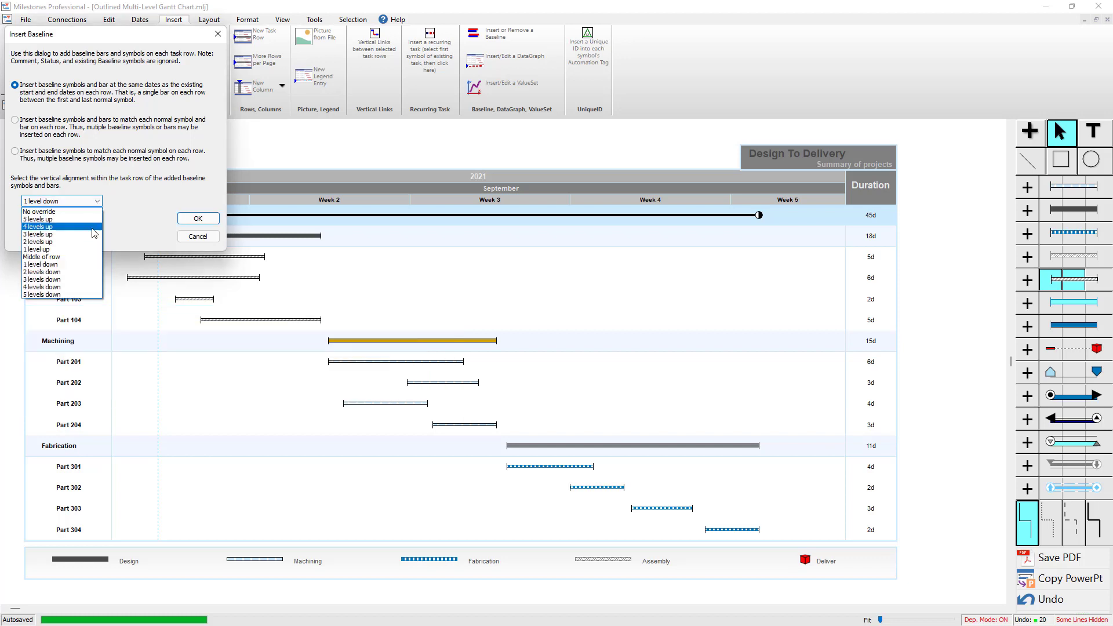
click(76, 266)
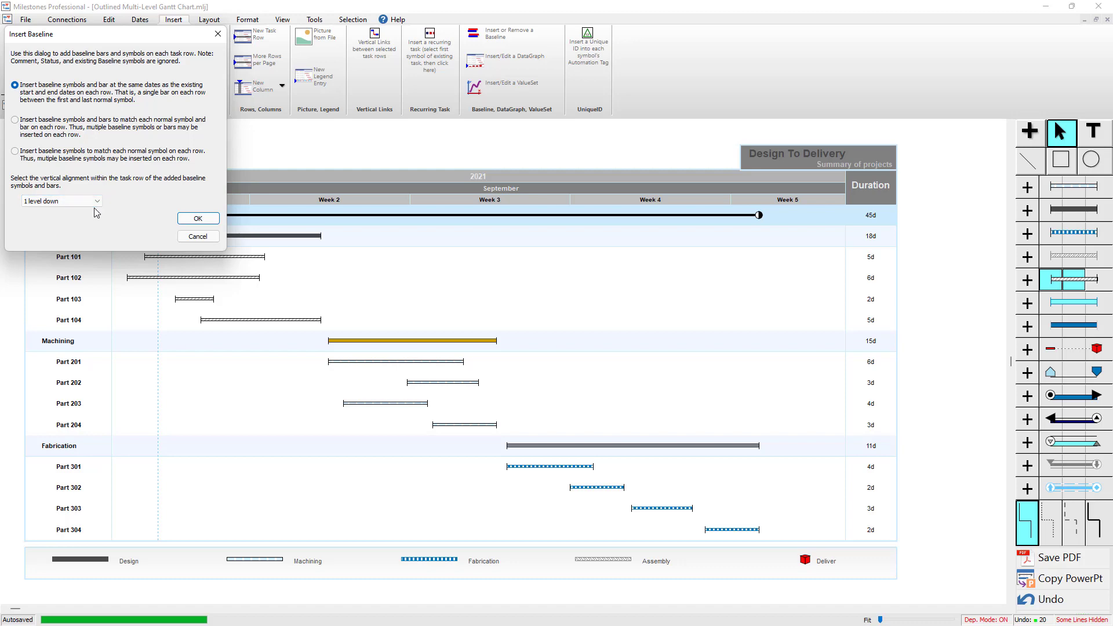
click(198, 219)
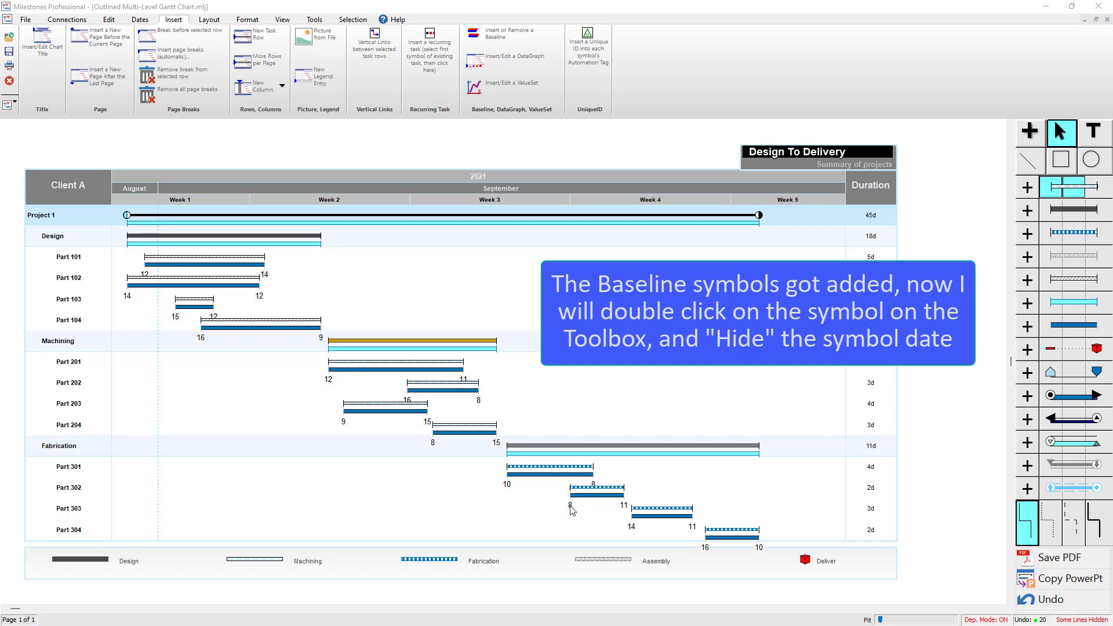
- Set the Toolbox baseline start symbol's Date Placement to Hide
click(1055, 331)
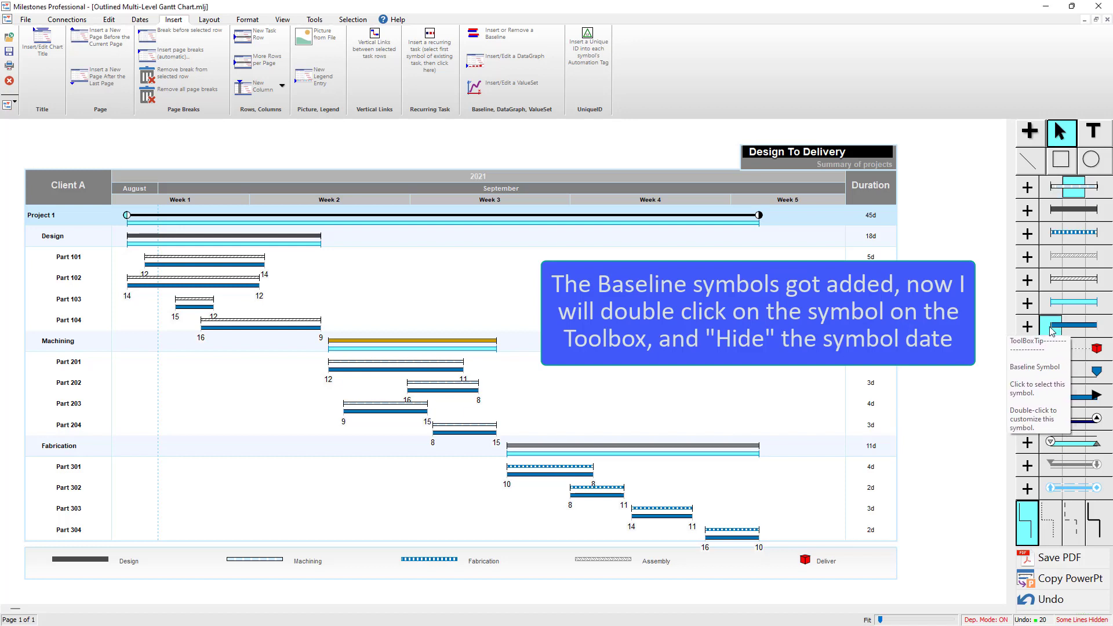
double_click(1053, 331)
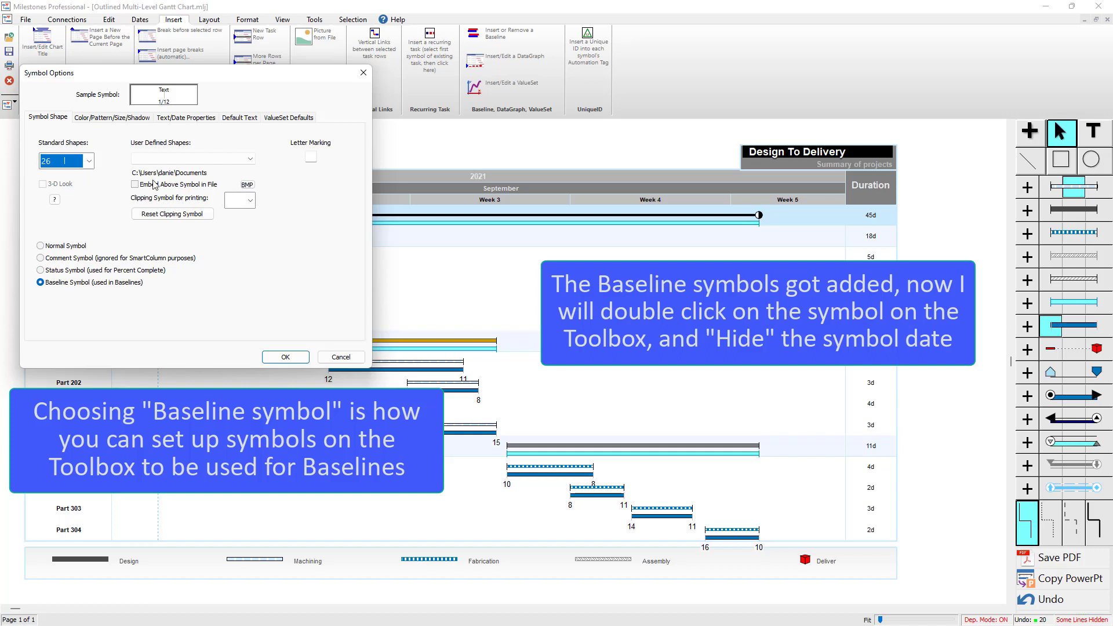
click(183, 119)
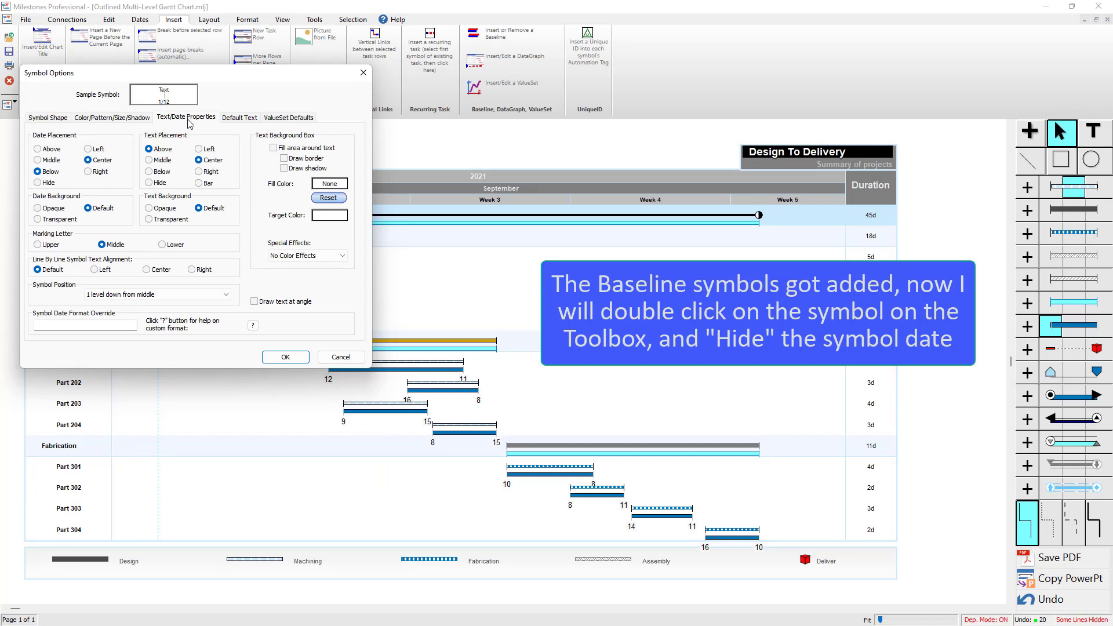
click(46, 184)
click(286, 358)
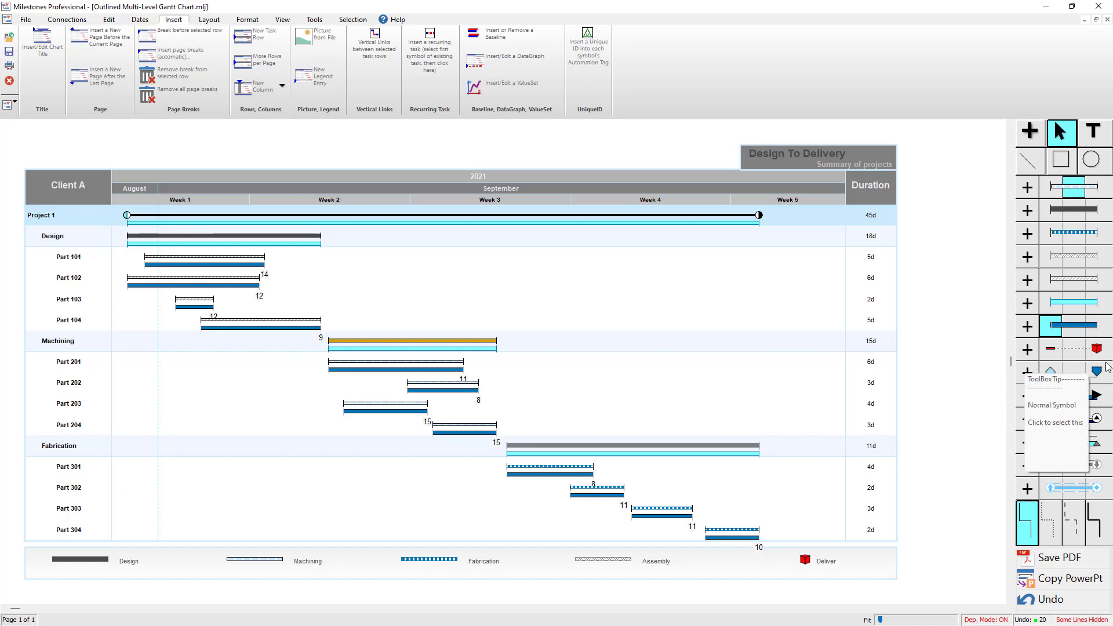
- Set the baseline finish symbol's Date Placement to Hide in Text/Date Properties
double_click(1100, 332)
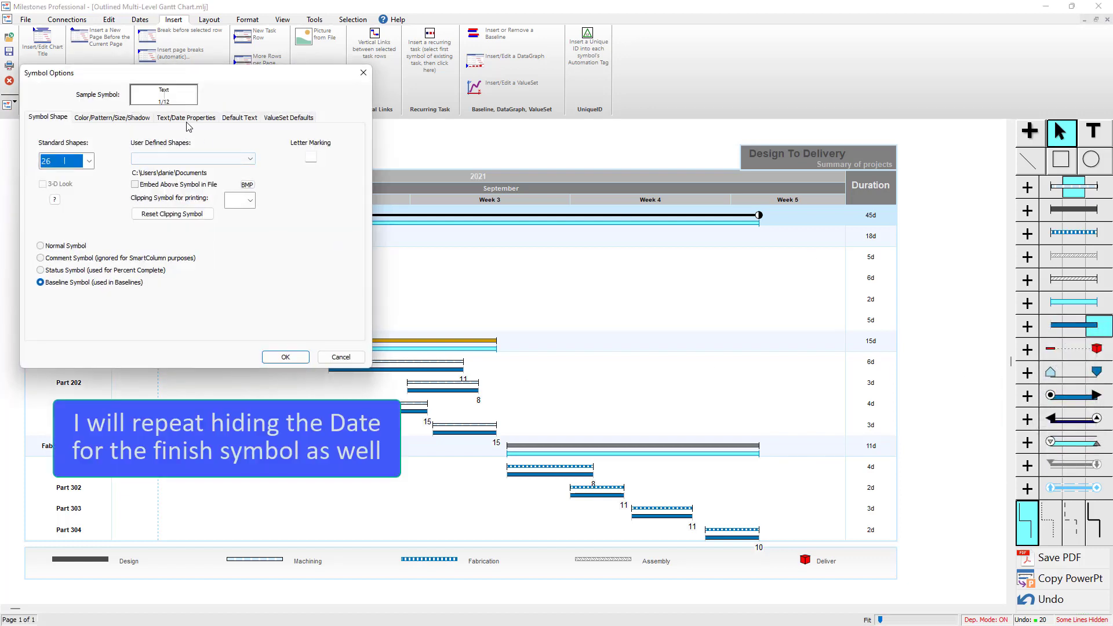
click(187, 117)
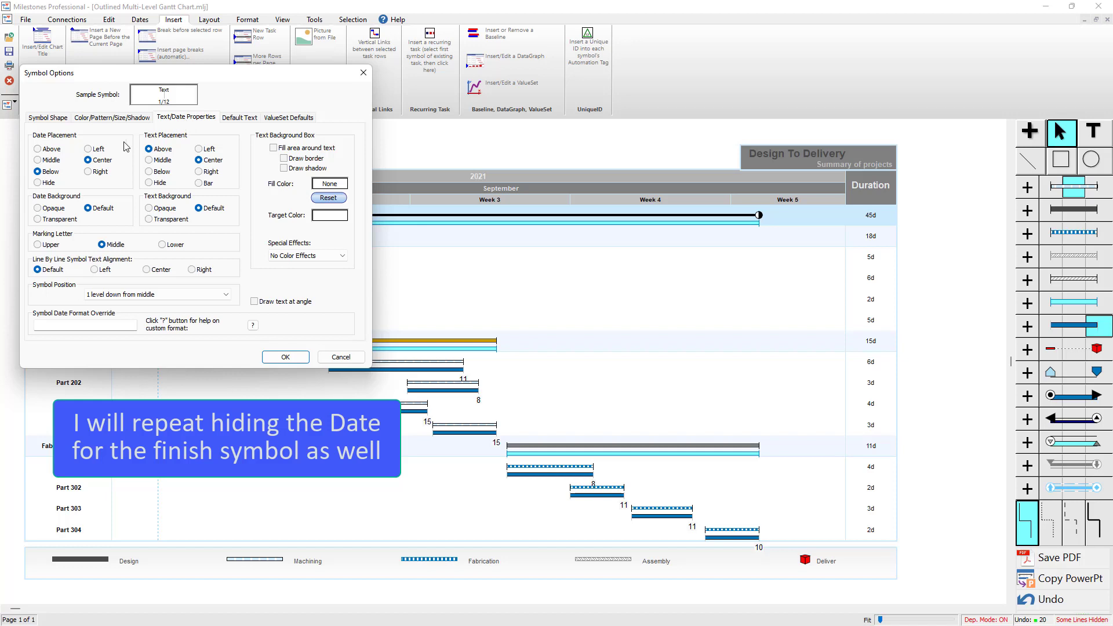
click(39, 183)
click(294, 360)
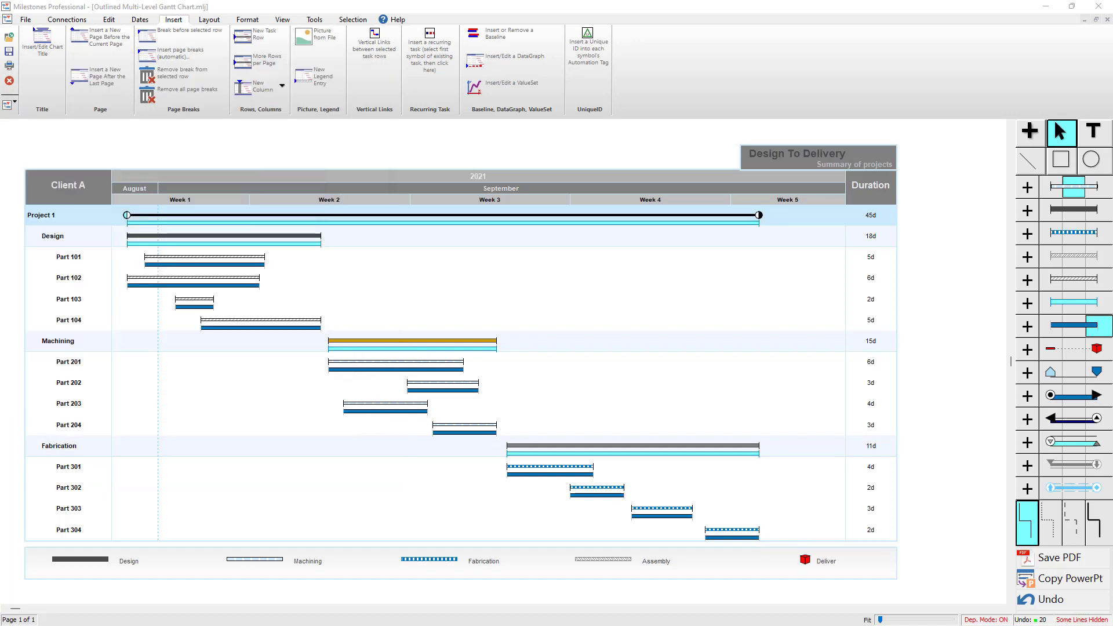
- On the View tab, toggle Show Baseline and Highlight Baseline off and back on
click(286, 21)
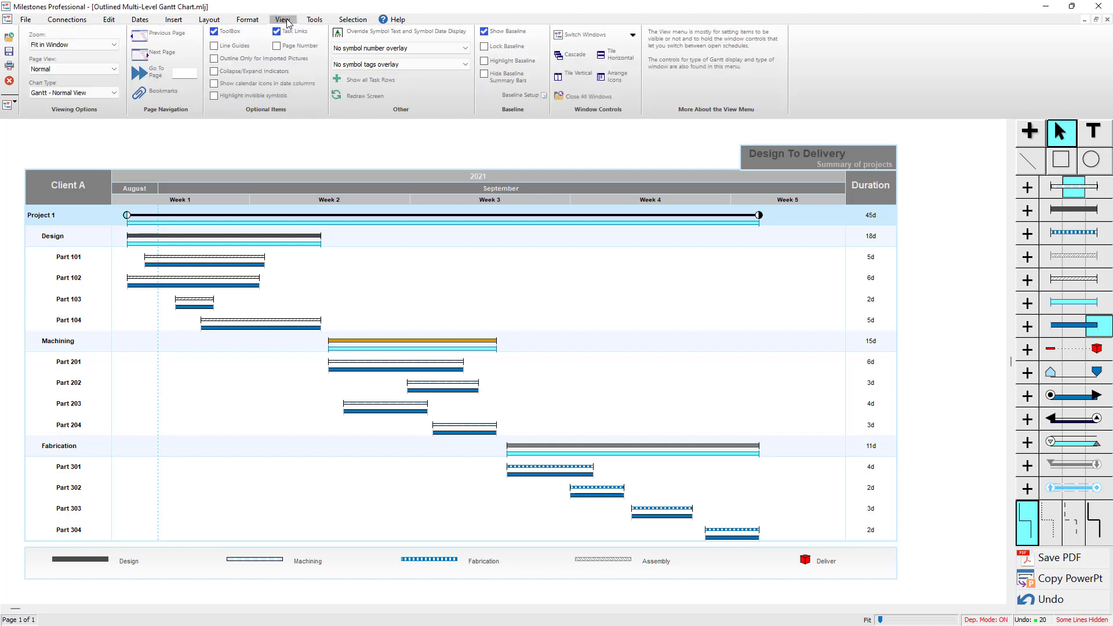
click(534, 36)
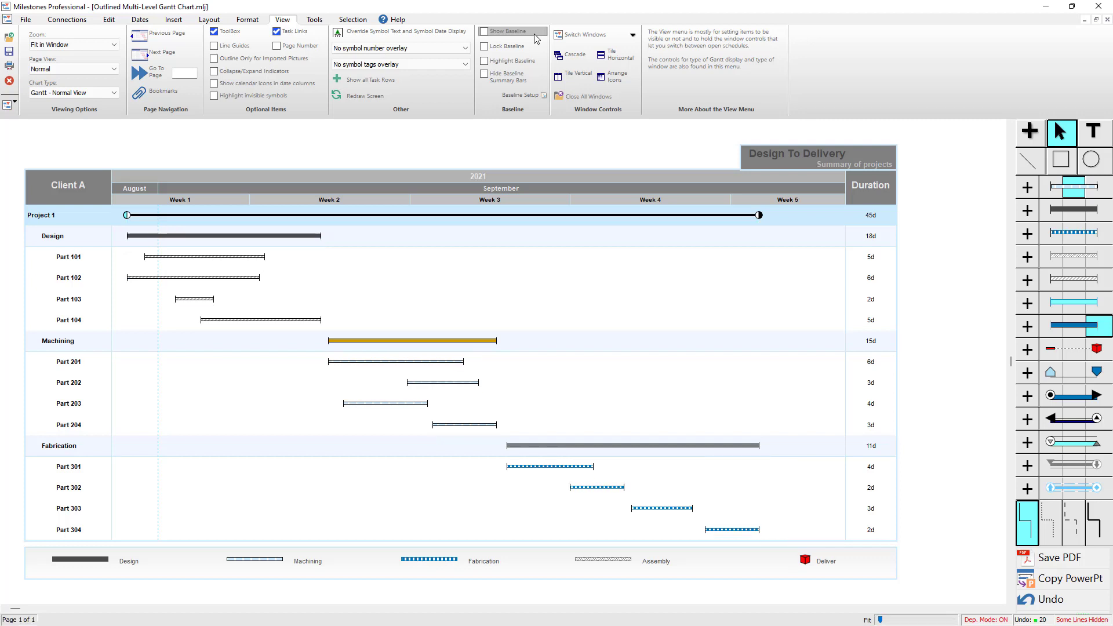
click(535, 37)
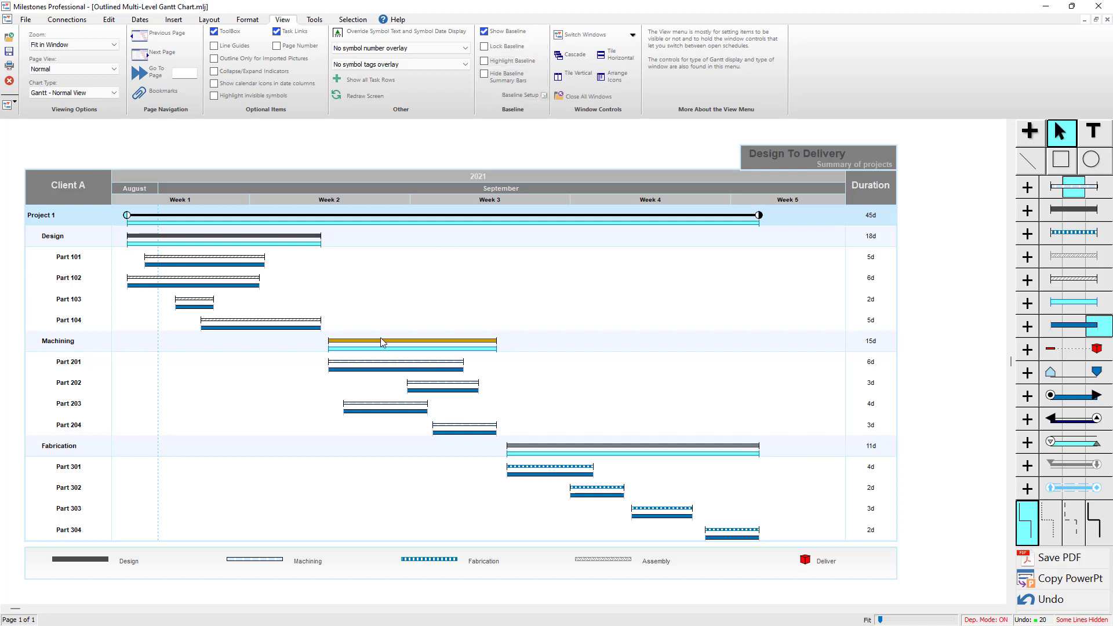
click(512, 64)
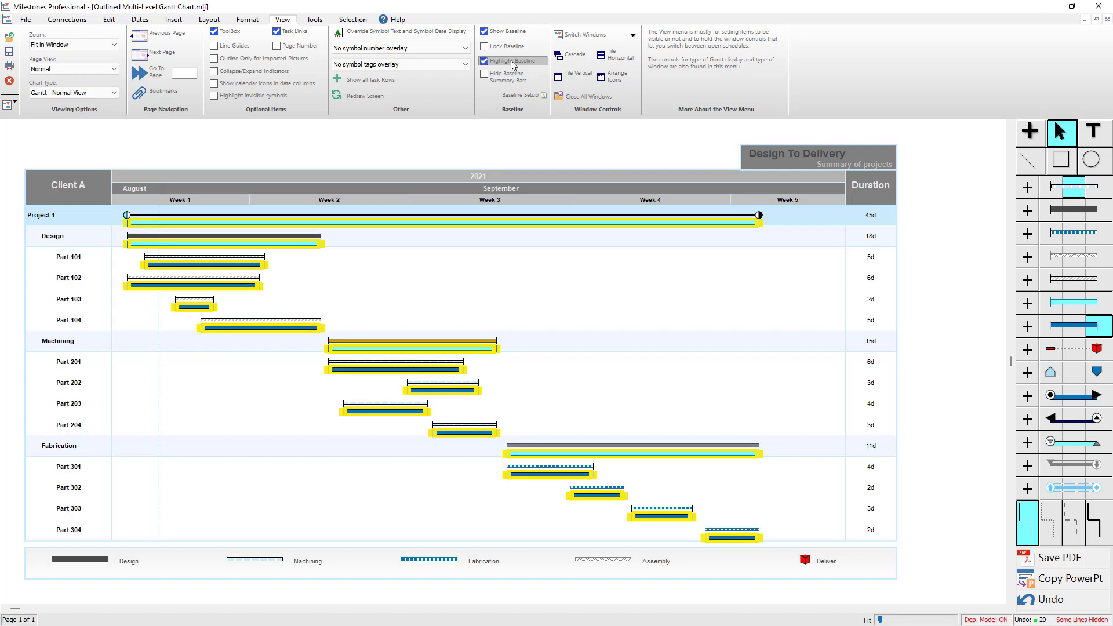
click(512, 61)
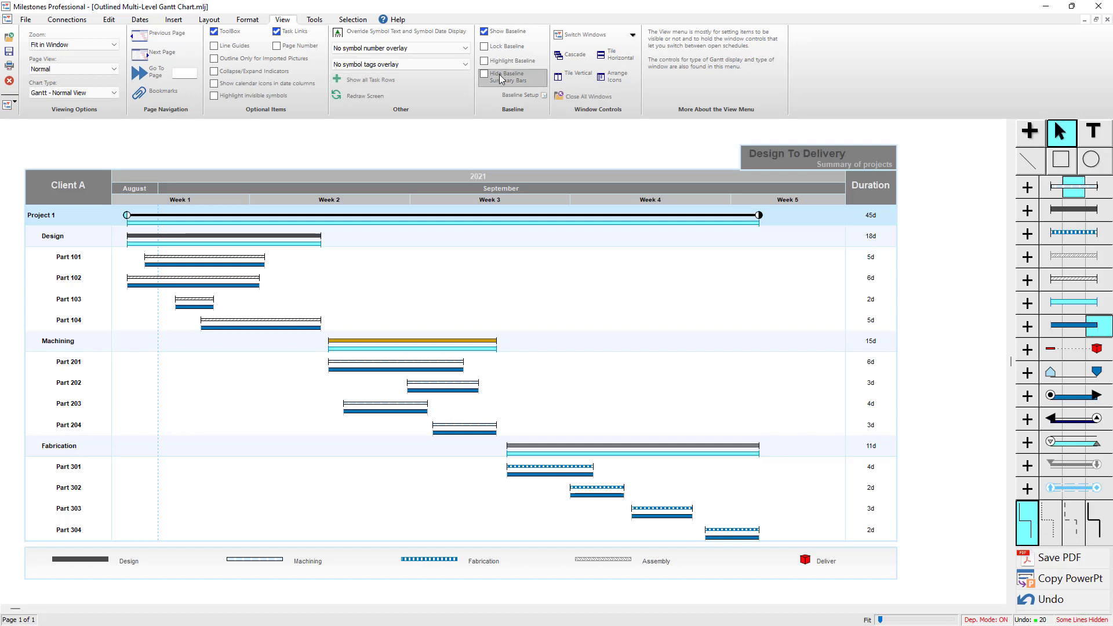
- Toggle Hide Baseline Summary Bars twice, leaving summary baselines visible
click(502, 79)
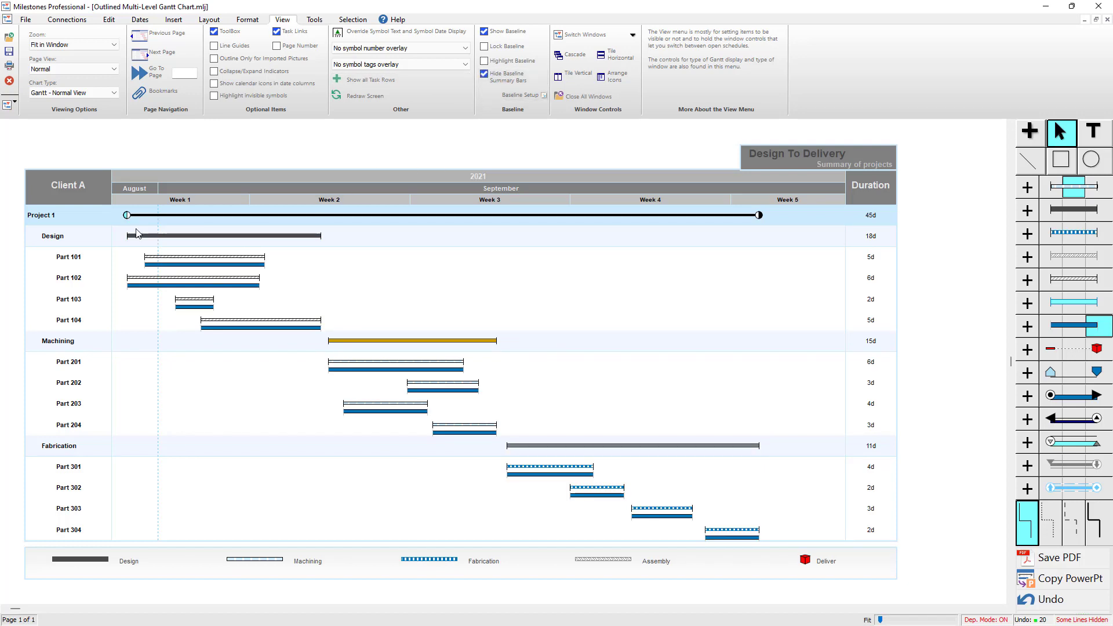
click(503, 76)
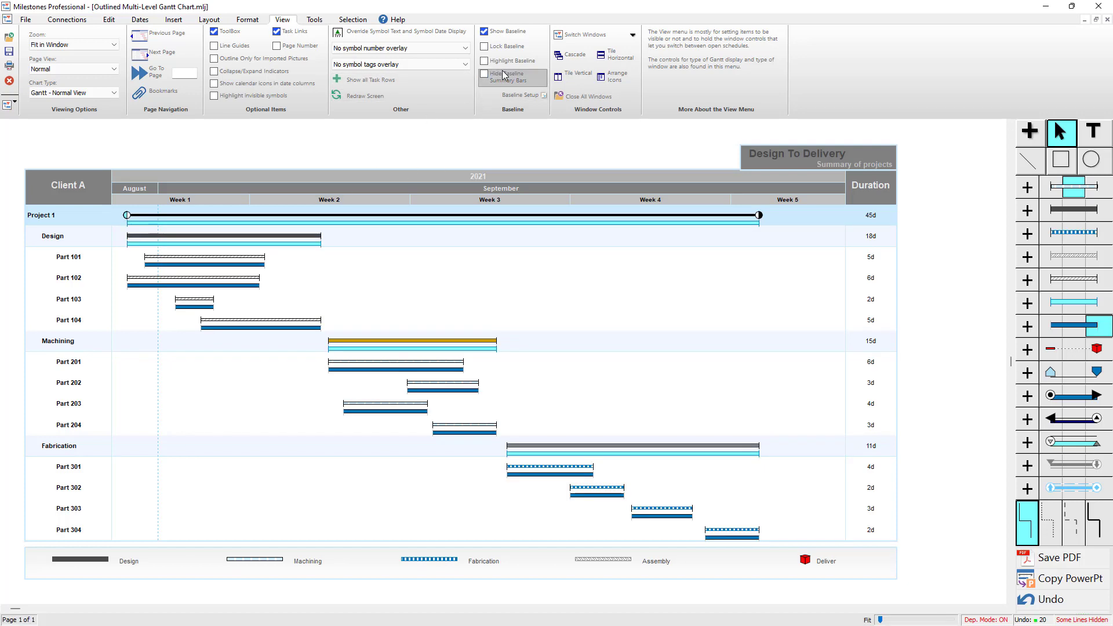
click(504, 76)
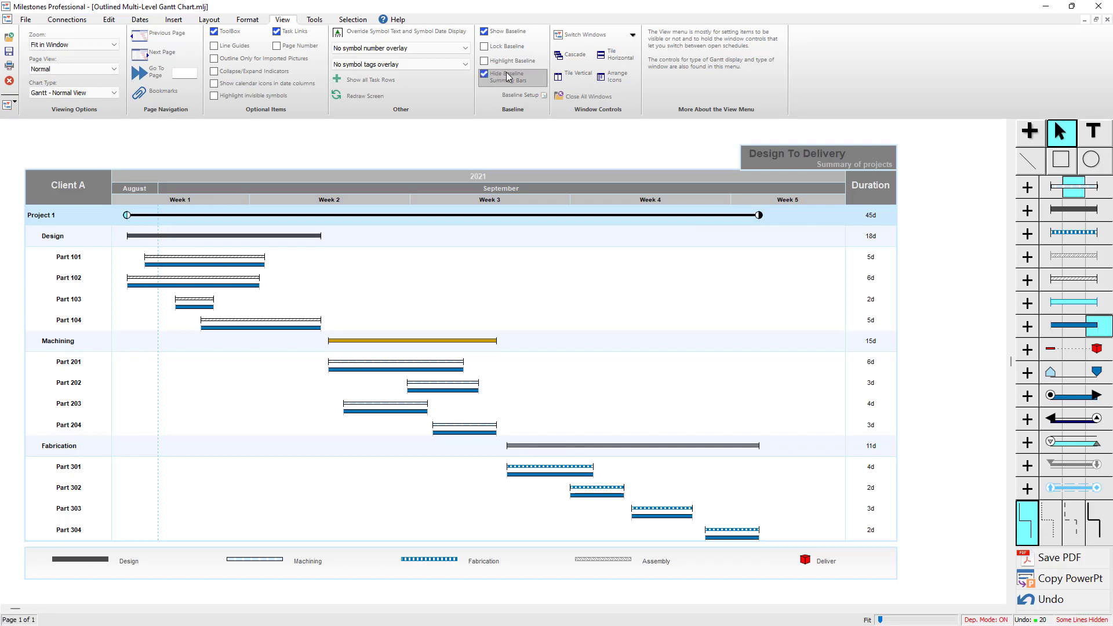
click(508, 77)
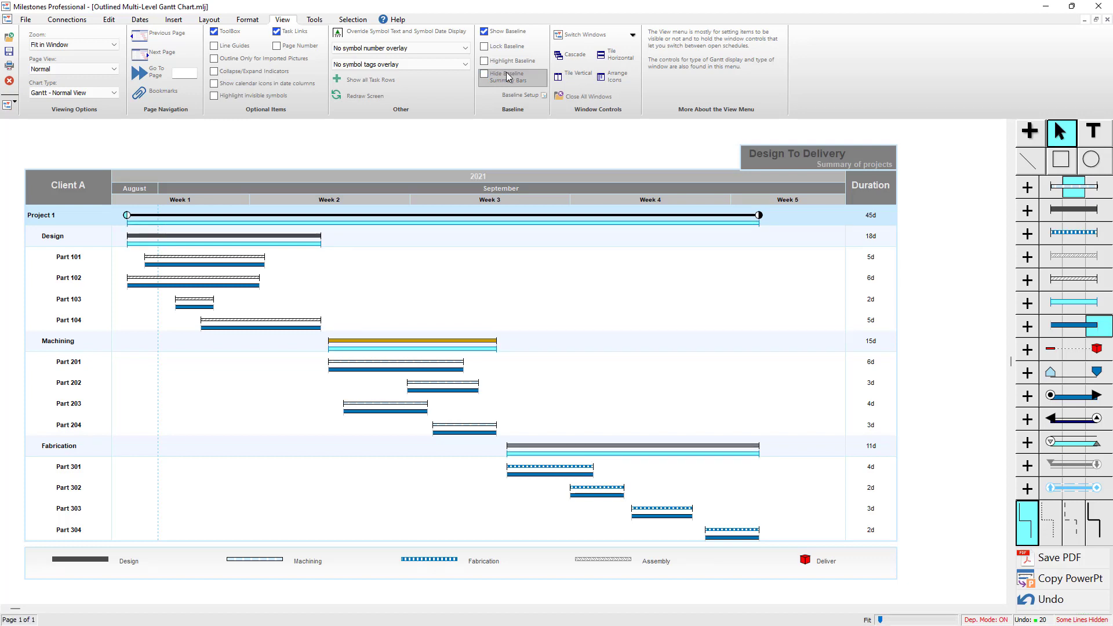